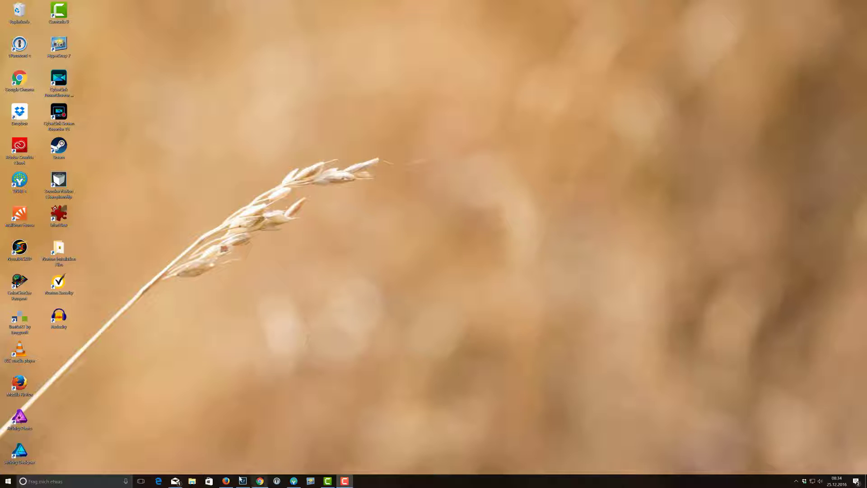
Bring up the muellereien.de blog in Firefox and scroll through it, returning to the Olympus Leihkamera post
left_click(227, 482)
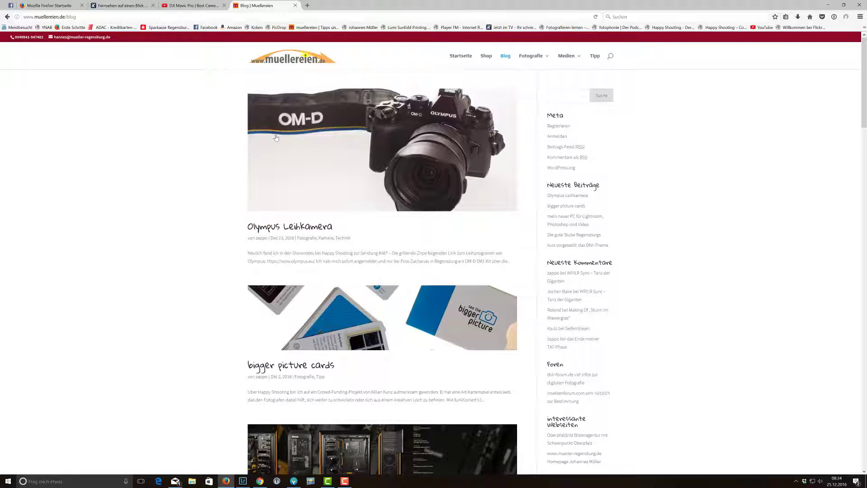
scroll(273, 139, "down", 2)
scroll(307, 144, "up", 2)
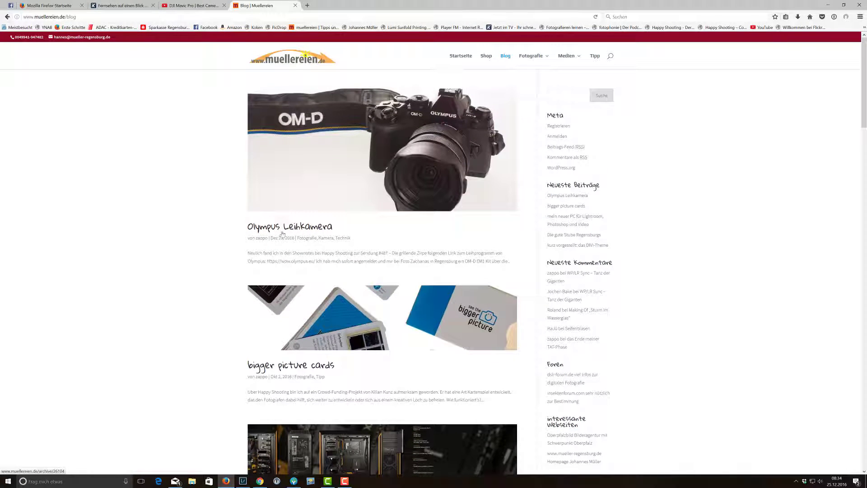
scroll(282, 234, "down", 2)
scroll(282, 234, "down", 2)
scroll(282, 234, "down", 1)
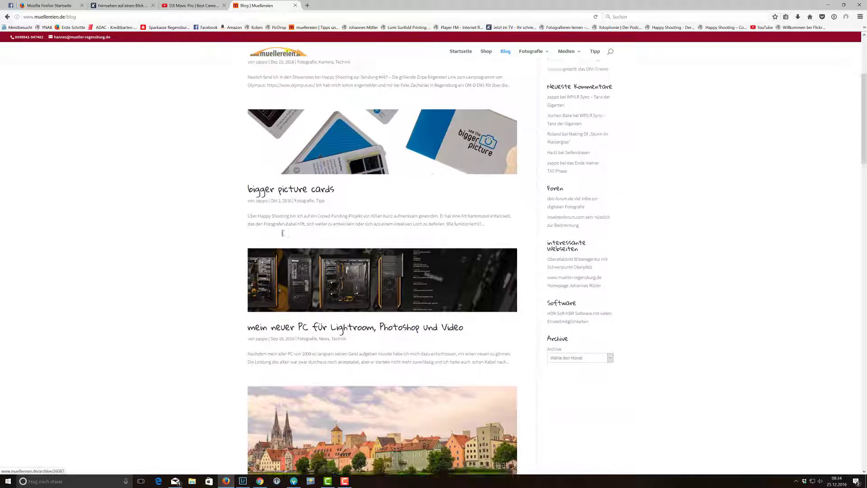
scroll(282, 235, "up", 5)
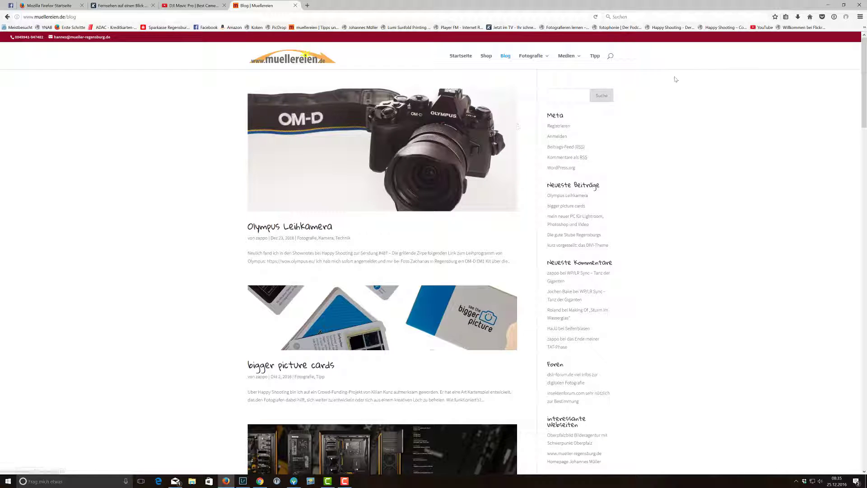
Minimize Firefox and restore Lightroom on the Olympus Leihgeraet collection
left_click(828, 7)
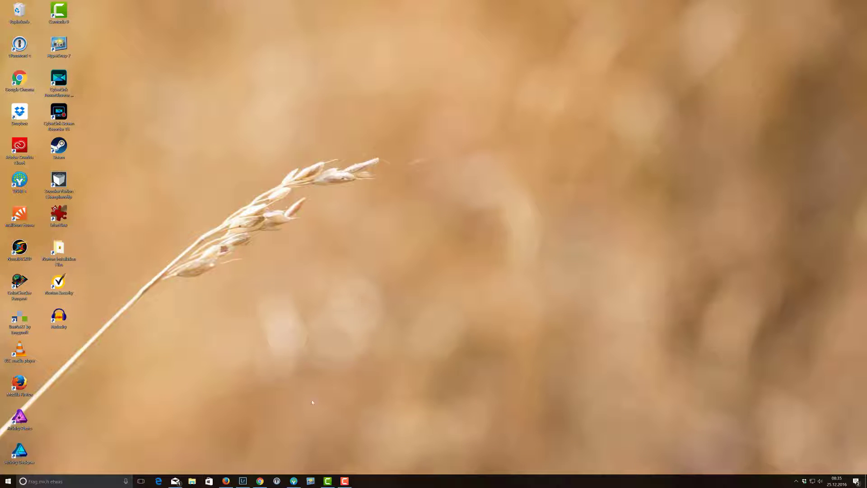
left_click(244, 480)
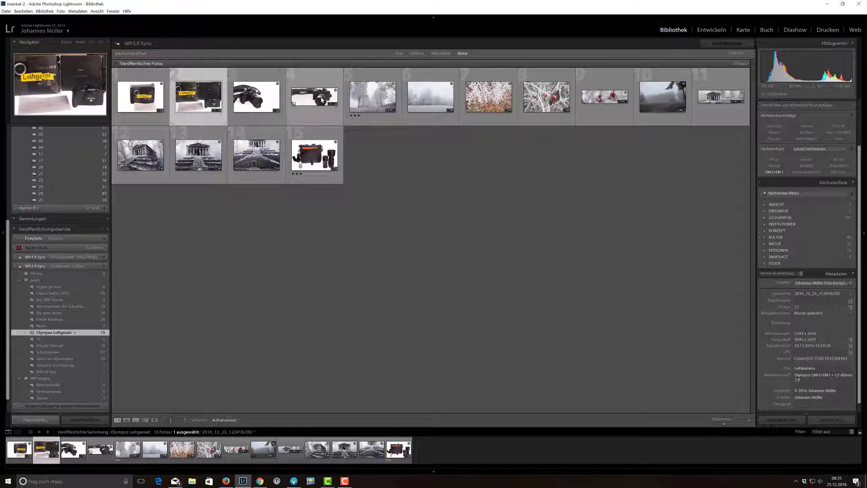
mouse_move(314, 97)
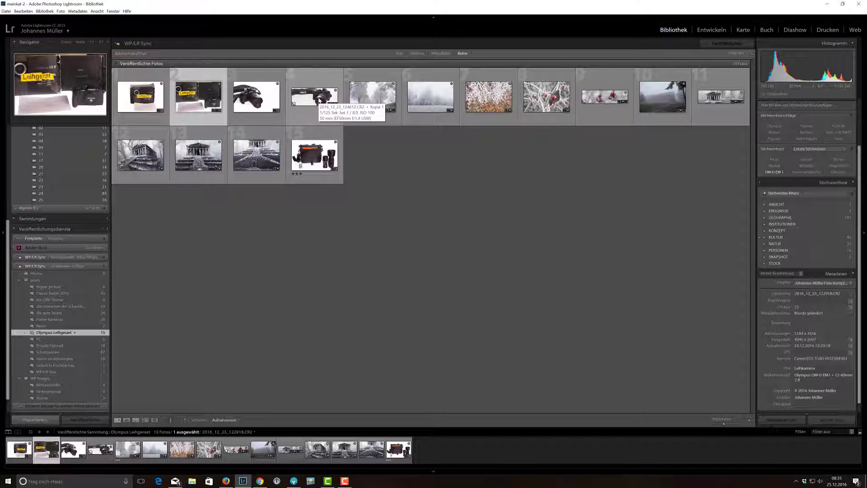
Select the fourth photo, the Olympus OM-D camera copy, and open it in Develop for brush editing
left_click(319, 100)
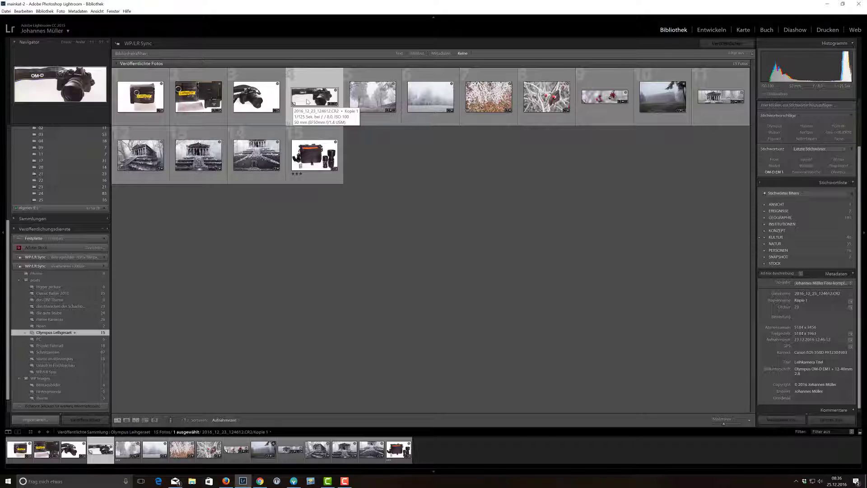
key("d")
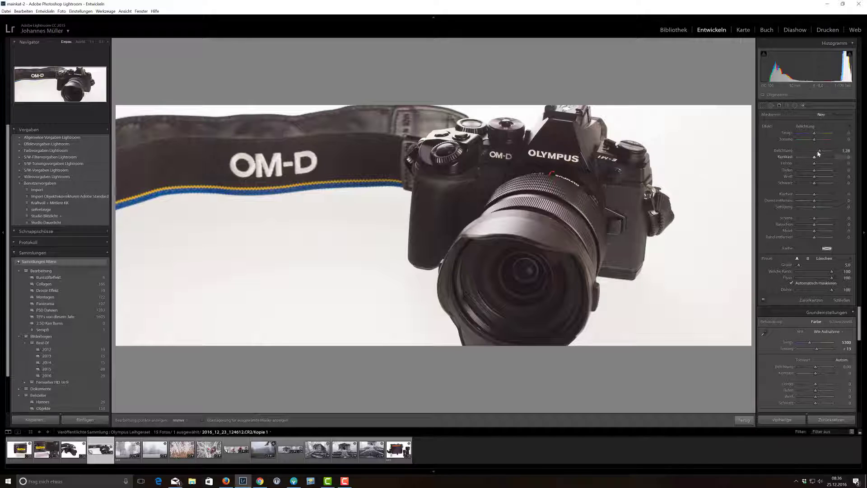
Set the brush Exposure to +4.00, enlarge the brush, and whiten the lower-right background
left_click_drag(819, 150, 833, 151)
scroll(687, 149, "up", 2)
scroll(691, 151, "up", 3)
scroll(704, 172, "up", 2)
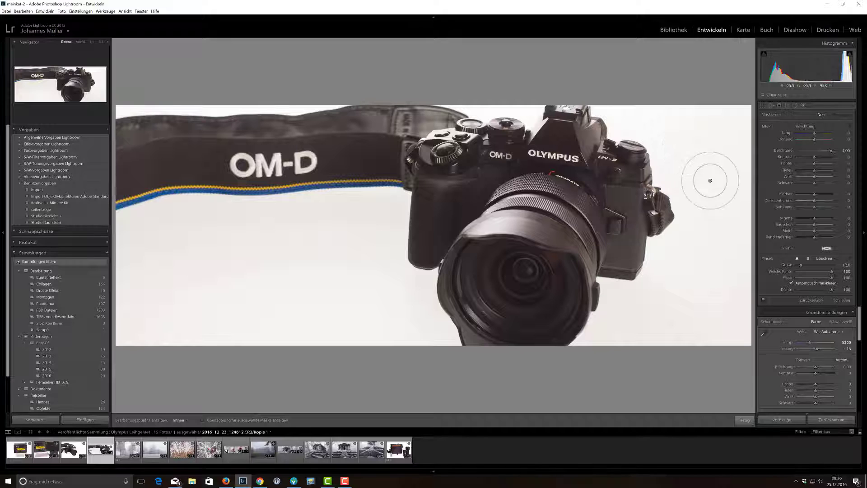
mouse_move(698, 304)
left_mouse_down()
mouse_move(729, 330)
mouse_move(736, 165)
mouse_move(720, 116)
mouse_move(647, 122)
mouse_move(687, 134)
mouse_move(706, 184)
mouse_move(685, 266)
mouse_move(658, 300)
mouse_move(668, 262)
mouse_move(647, 320)
mouse_move(639, 309)
mouse_move(668, 326)
mouse_move(658, 319)
mouse_move(629, 333)
left_mouse_up()
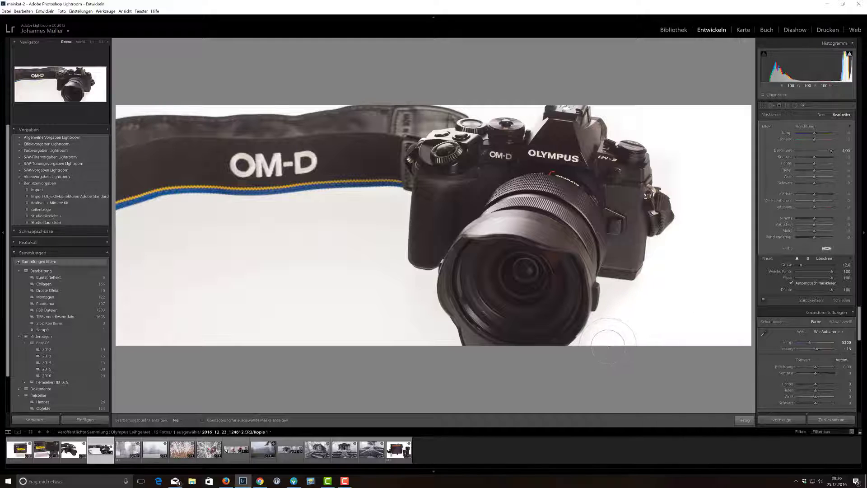
Whiten the background below-left of the lens and along the left edge, toggling edit pins
key("h")
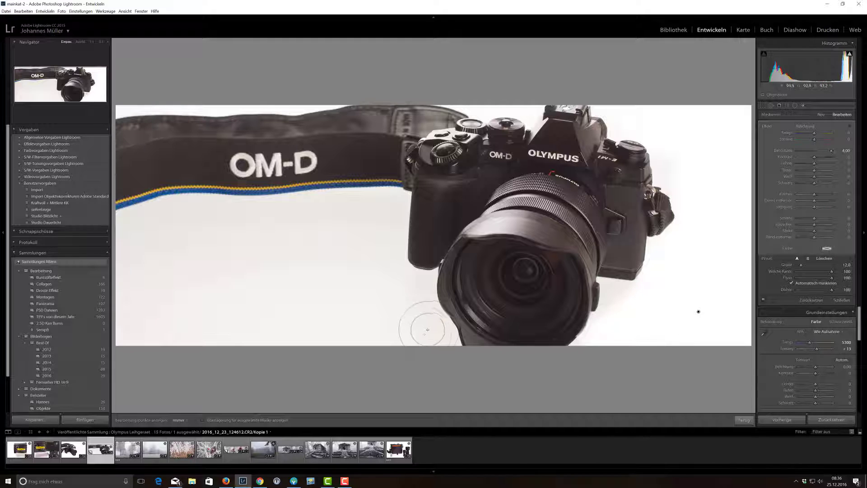
key("h")
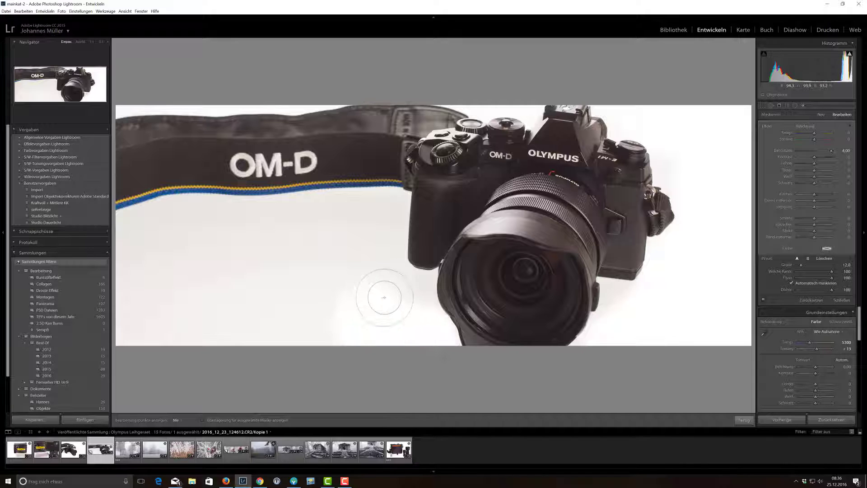
key("h")
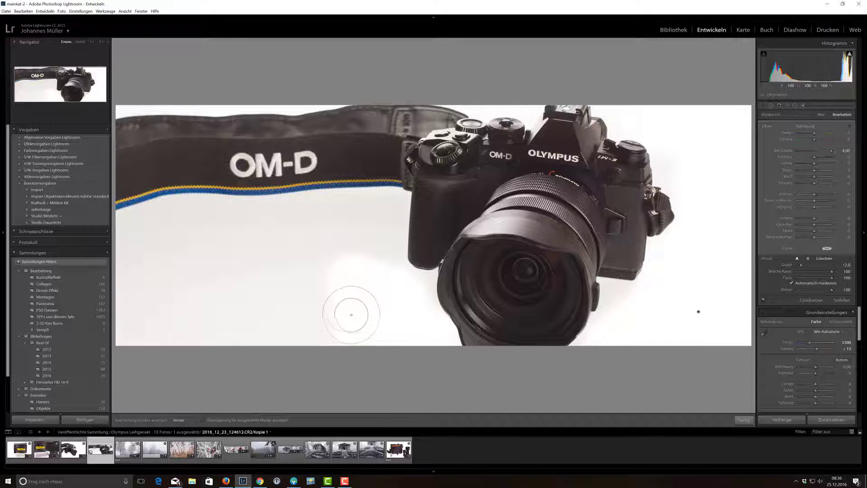
left_click_drag(351, 315, 289, 328)
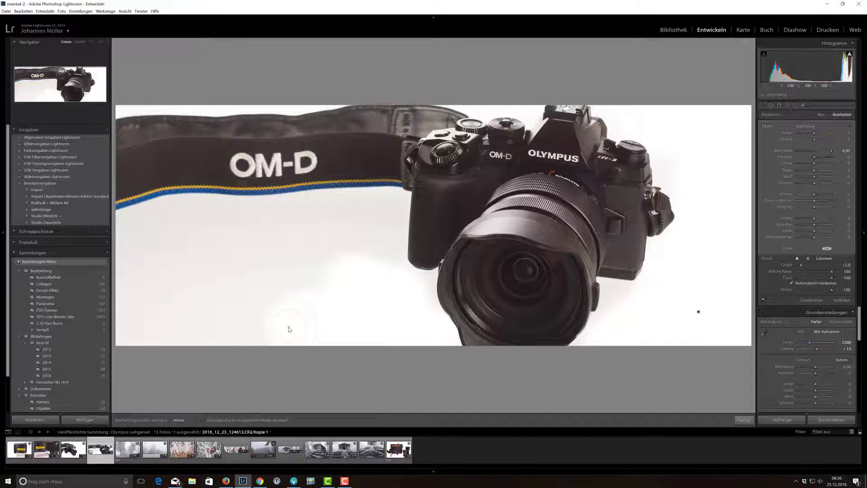
key("h")
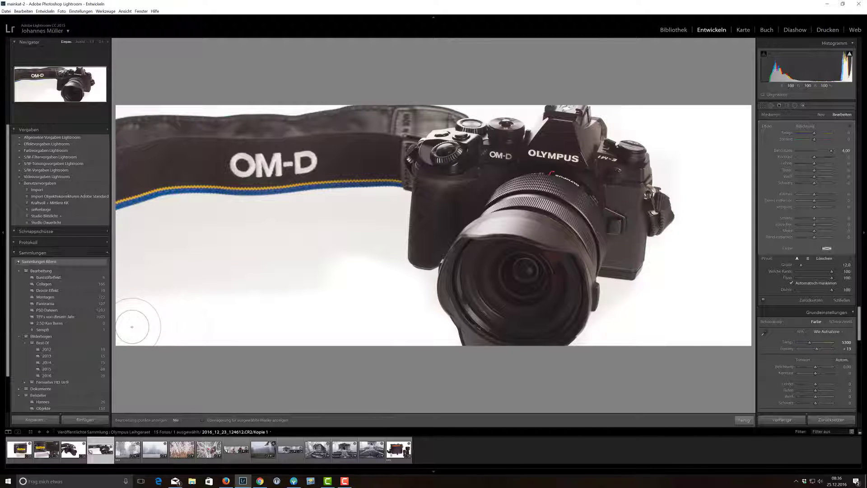
mouse_move(132, 326)
left_mouse_down()
mouse_move(138, 229)
mouse_move(307, 303)
mouse_move(192, 225)
mouse_move(352, 247)
mouse_move(380, 227)
mouse_move(384, 212)
mouse_move(246, 239)
left_mouse_up()
key("h")
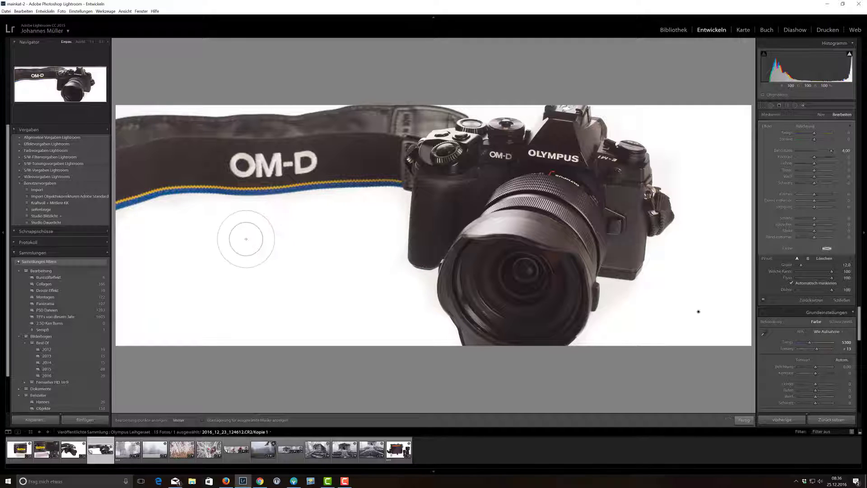
scroll(246, 239, "down", 3)
scroll(246, 240, "down", 2)
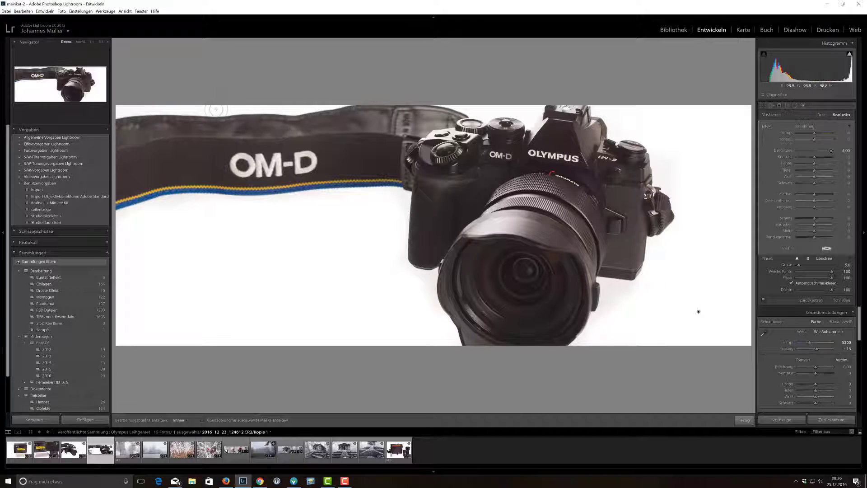
key("h")
key("h")
key("h")
key("h")
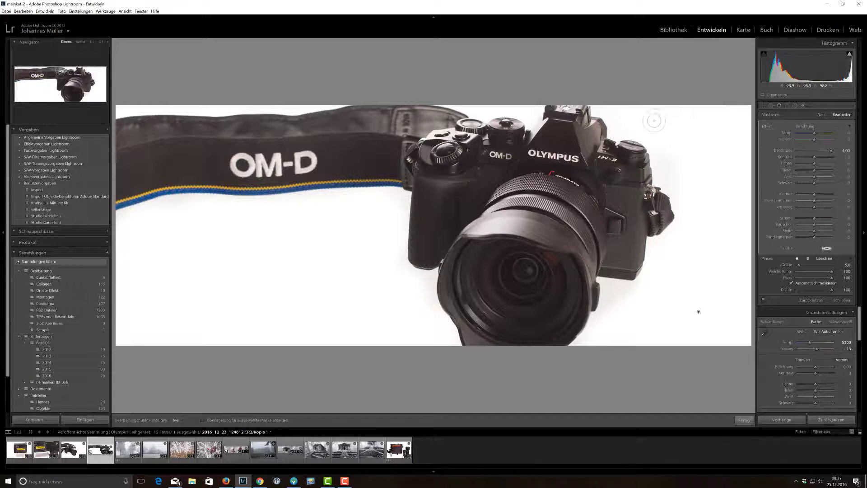
key("h")
Republish the edited camera photo from the Library's WP/LR Sync collection, then minimize Lightroom
left_click(677, 30)
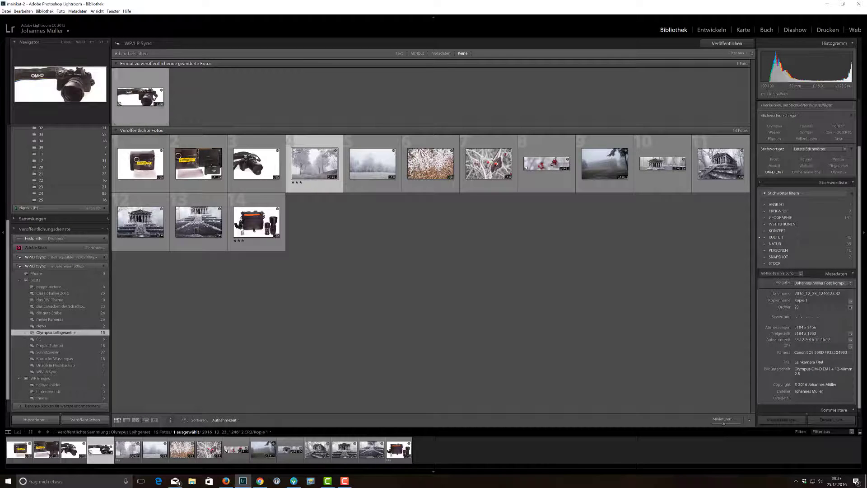
left_click(727, 44)
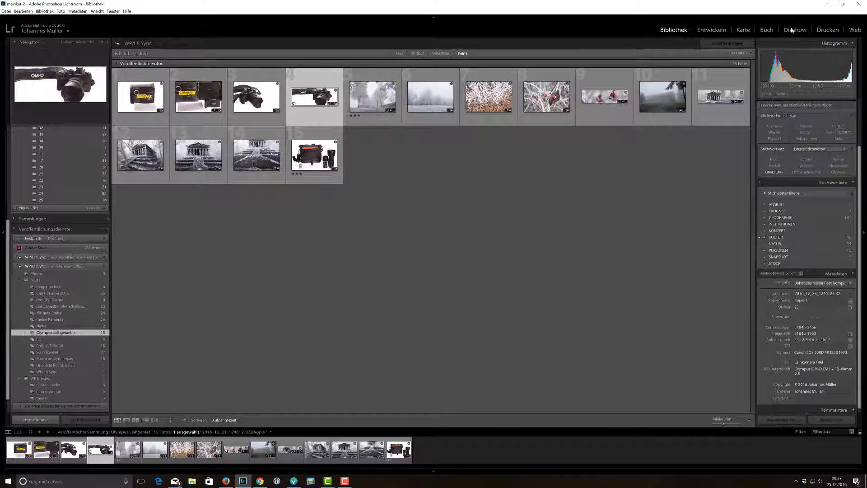
left_click(827, 6)
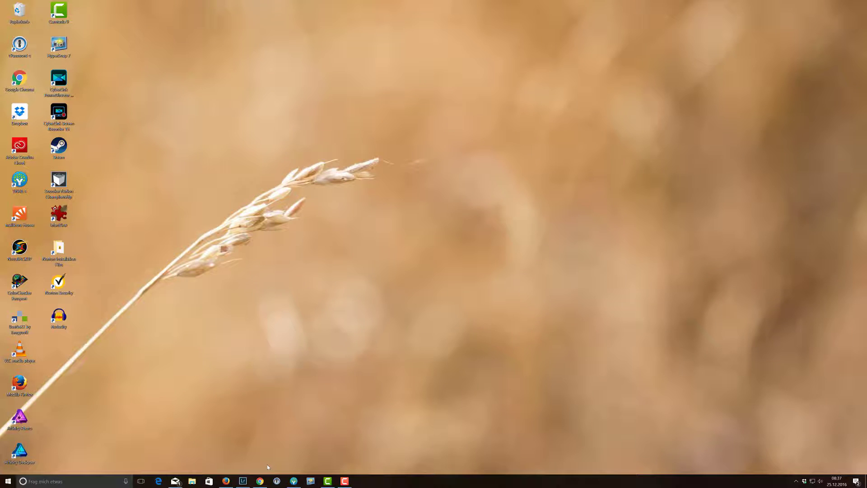
Return to the muellereien.de blog in Firefox and reload it to show the updated photo
left_click(222, 482)
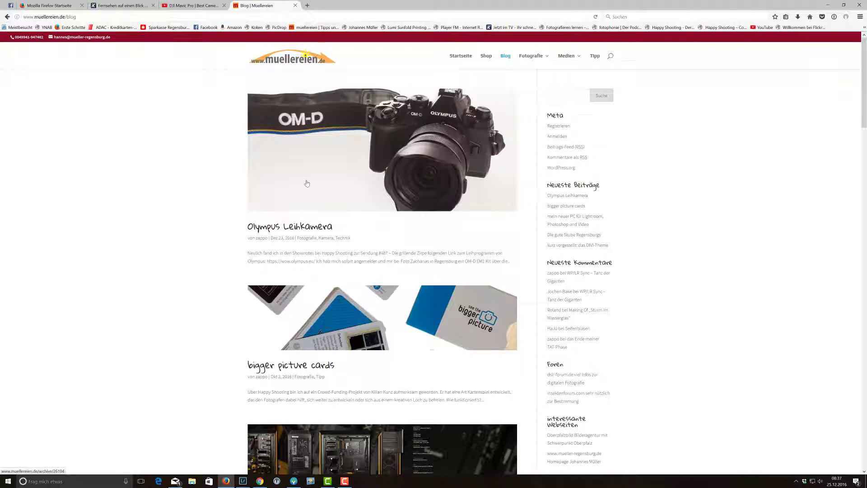
left_click(596, 17)
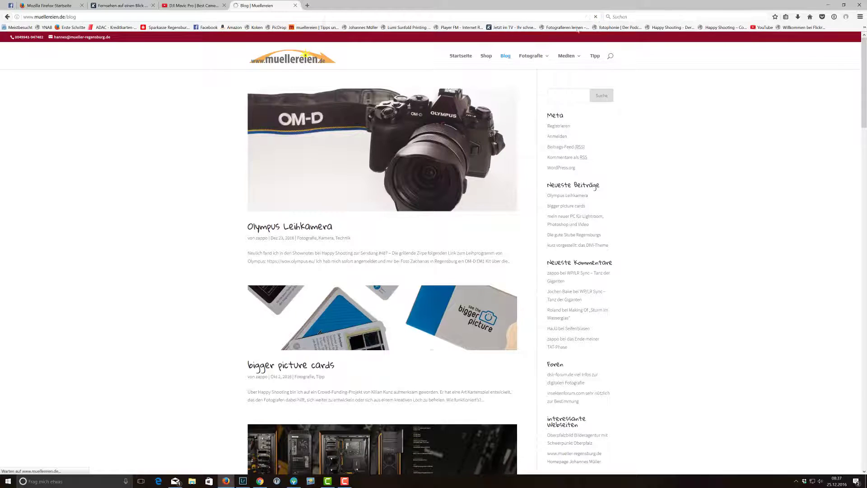